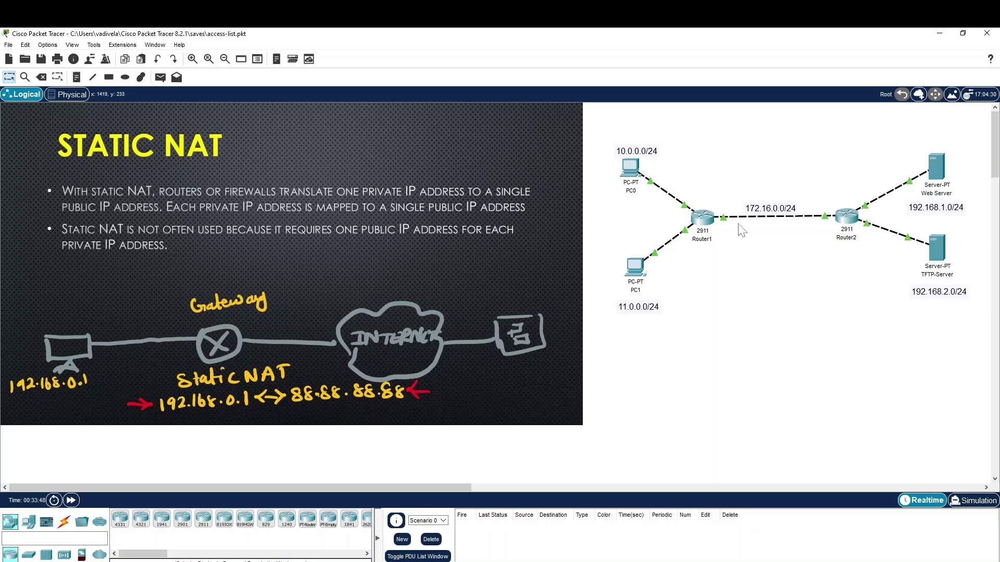
Open Router1's console and enter privileged, then global configuration mode, with en and conf t.
{"action": "left_click", "coordinate": [703, 219]}
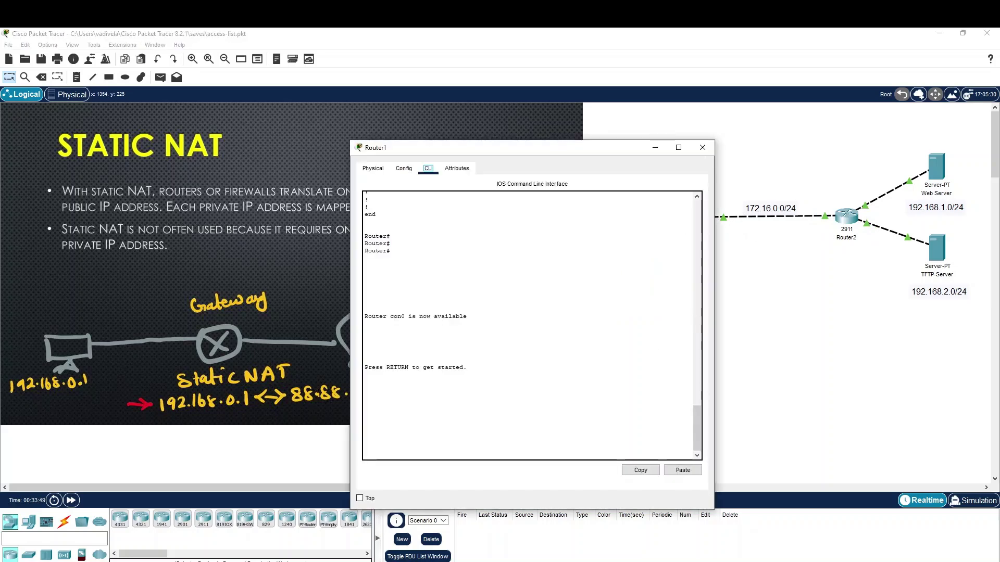
{"action": "key", "text": "Return"}
{"action": "type", "text": "en"}
{"action": "key", "text": "Return"}
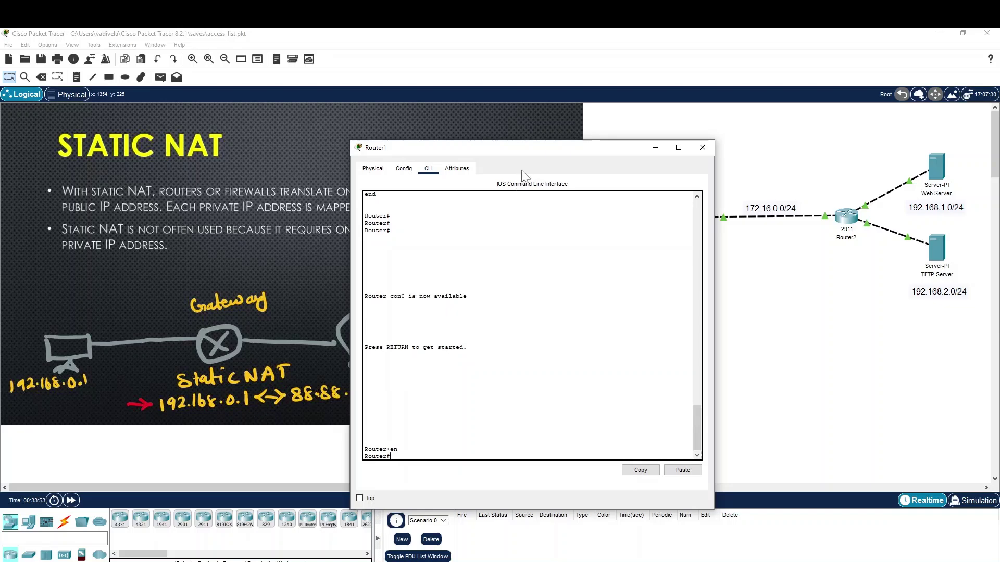
{"action": "left_click_drag", "start_coordinate": [526, 151], "coordinate": [396, 140]}
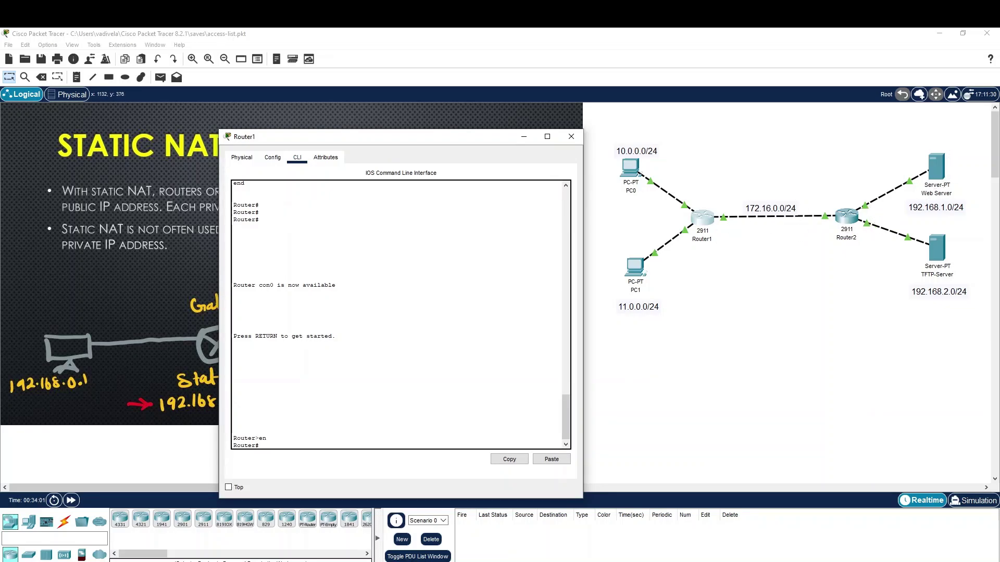
{"action": "type", "text": "conf t"}
{"action": "key", "text": "Return"}
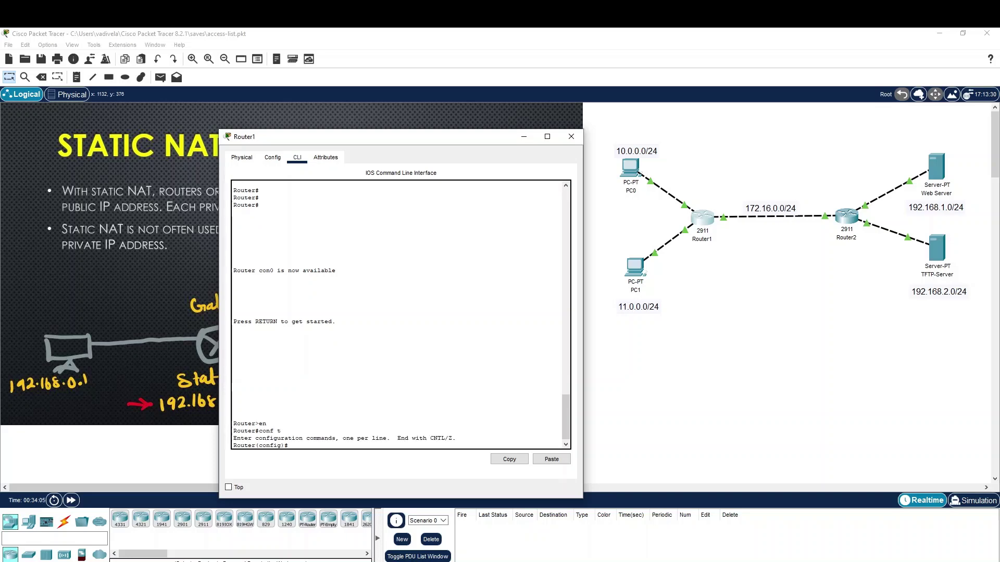
Build 'ip nat inside source static 10.0.0.2 172.16.0' using ? help and Tab completion.
{"action": "type", "text": "ip nat ?"}
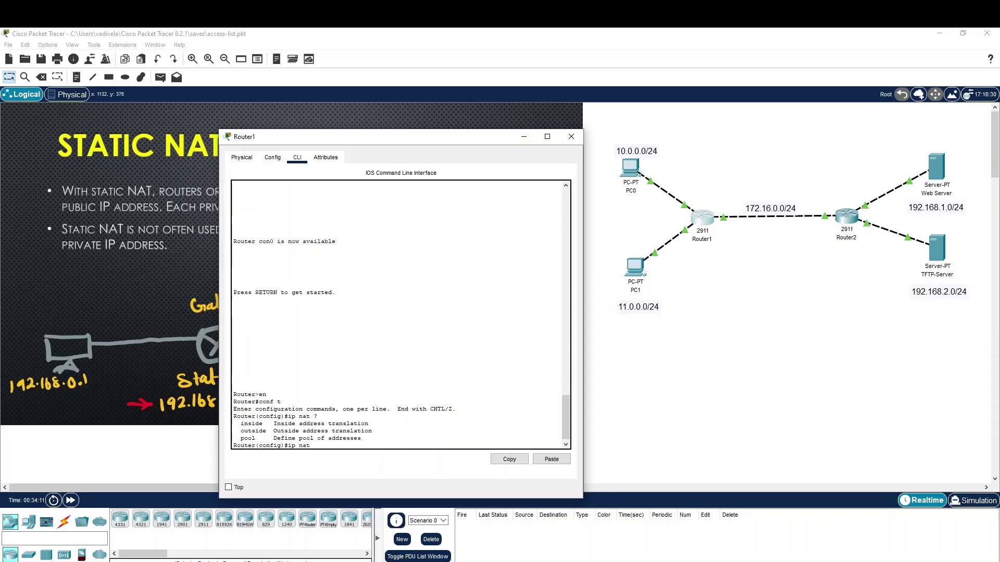
{"action": "type", "text": "inside"}
{"action": "key", "text": "Tab"}
{"action": "type", "text": "?"}
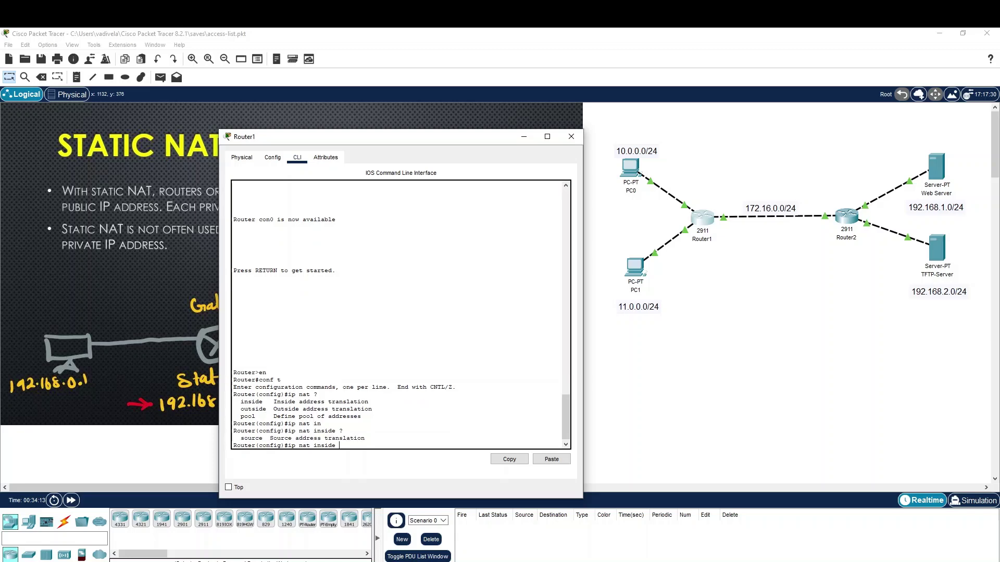
{"action": "type", "text": "source"}
{"action": "key", "text": "Tab"}
{"action": "type", "text": "?"}
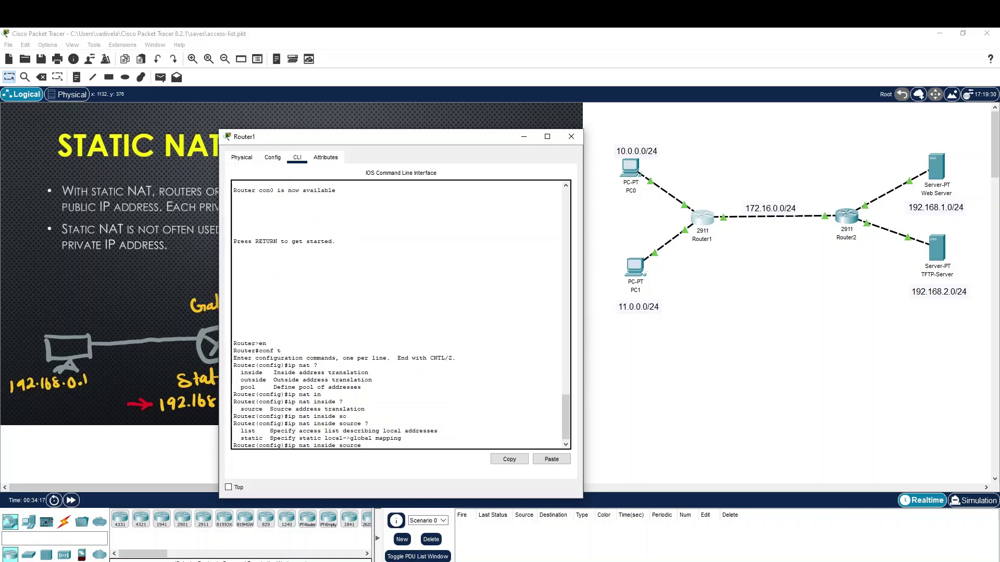
{"action": "type", "text": "st"}
{"action": "key", "text": "Tab"}
{"action": "type", "text": "?"}
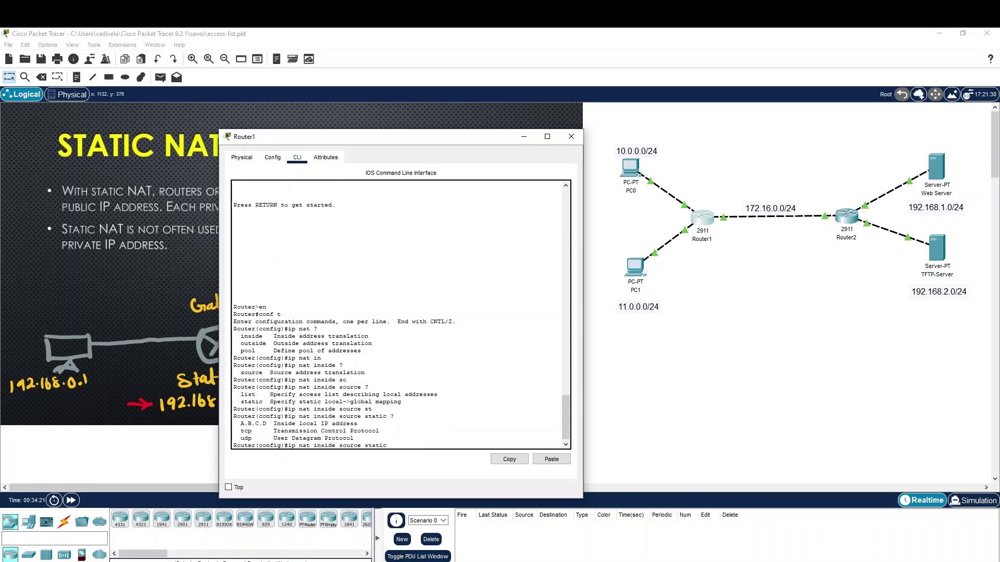
{"action": "type", "text": "10.0.0.2"}
{"action": "key", "text": "Tab"}
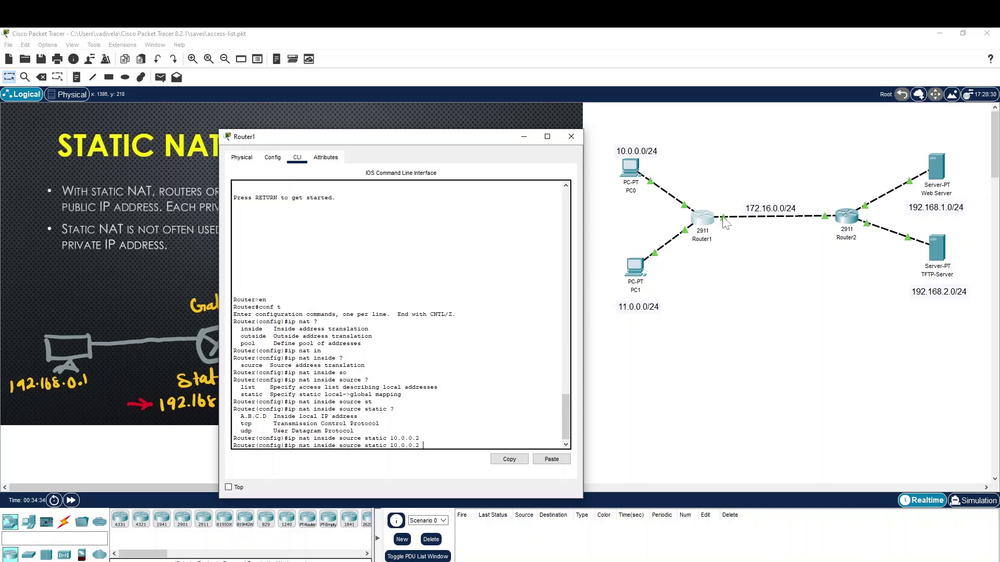
{"action": "type", "text": "172.16.0"}
Apply the static NAT mapping of 10.0.0.2 to 172.16.0.1 and highlight its addresses.
{"action": "key", "text": "Return"}
{"action": "key", "text": "Return"}
{"action": "key", "text": "Return"}
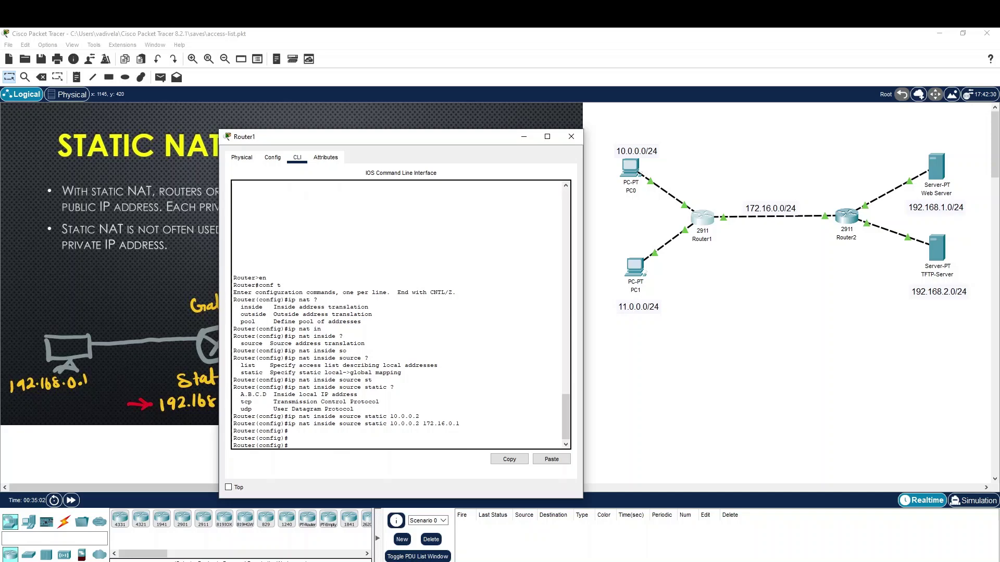
{"action": "left_click_drag", "start_coordinate": [285, 423], "coordinate": [459, 423]}
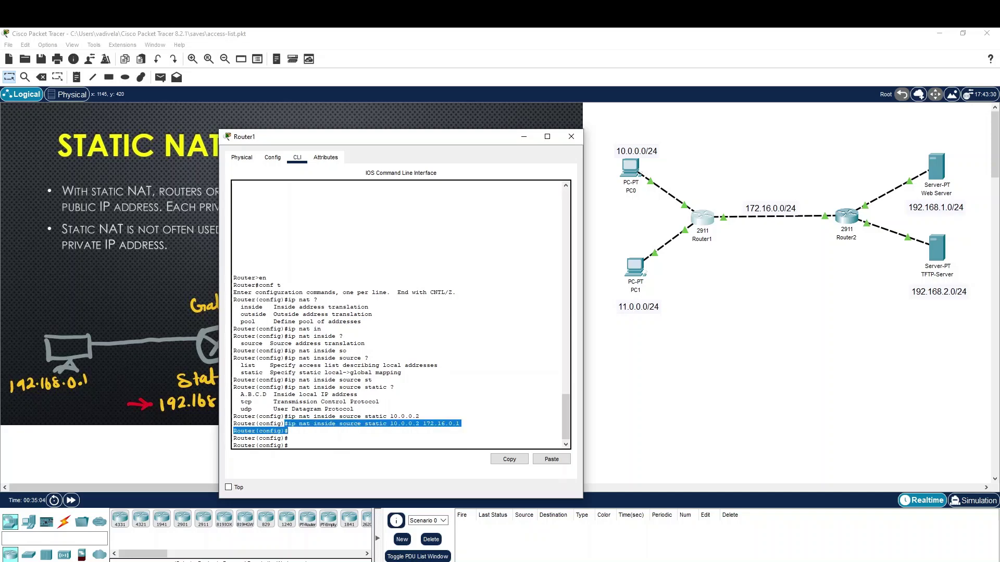
{"action": "left_click", "coordinate": [460, 424]}
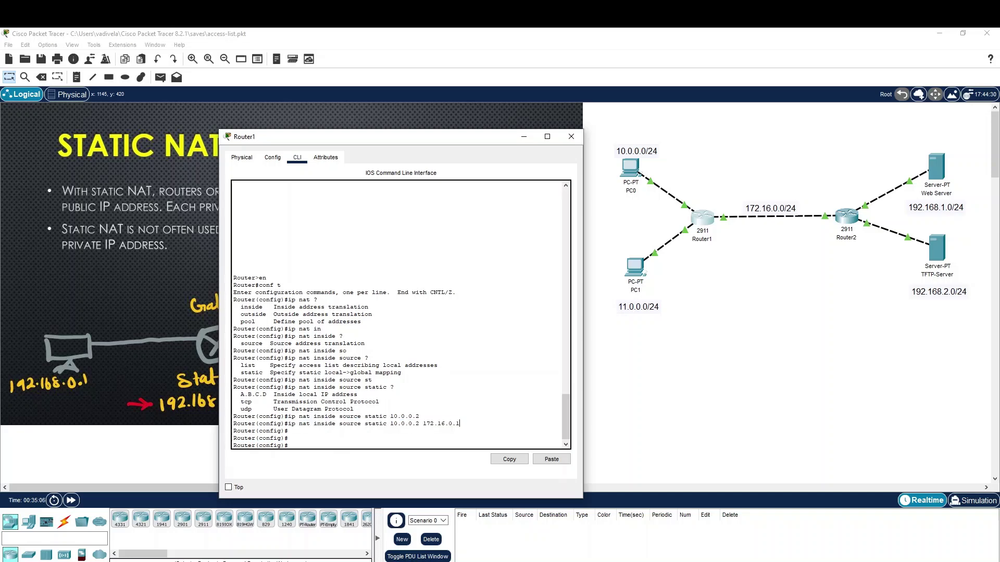
{"action": "left_click_drag", "start_coordinate": [387, 423], "coordinate": [459, 424]}
{"action": "left_click", "coordinate": [397, 423]}
Exit configuration, run 'show ip nat translations', and highlight inside global 172.16.0.1.
{"action": "left_click", "coordinate": [287, 431]}
{"action": "type", "text": "end"}
{"action": "key", "text": "Return"}
{"action": "type", "text": "show"}
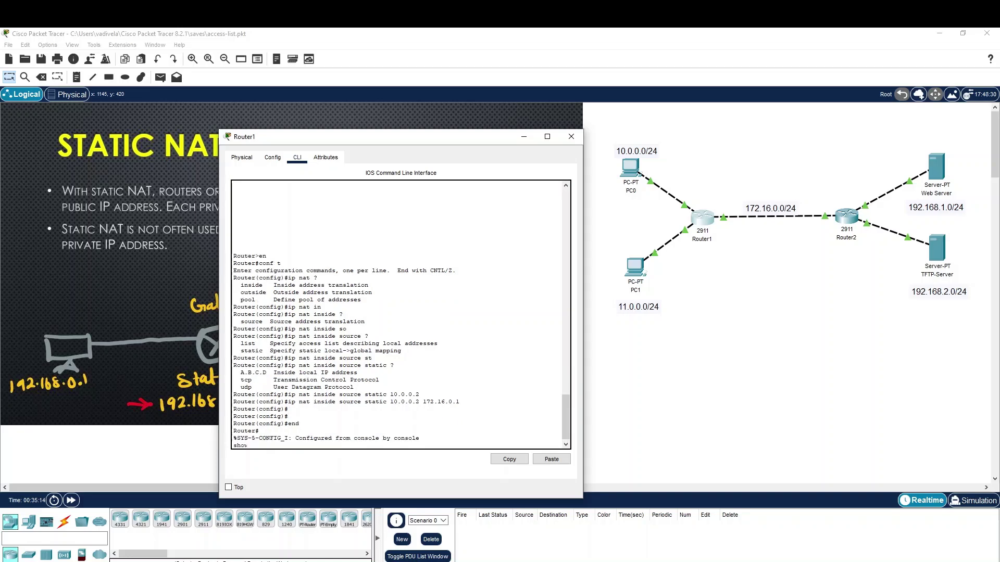
{"action": "type", "text": " ip nat"}
{"action": "key", "text": "Tab"}
{"action": "type", "text": "tr"}
{"action": "key", "text": "Tab"}
{"action": "key", "text": "Return"}
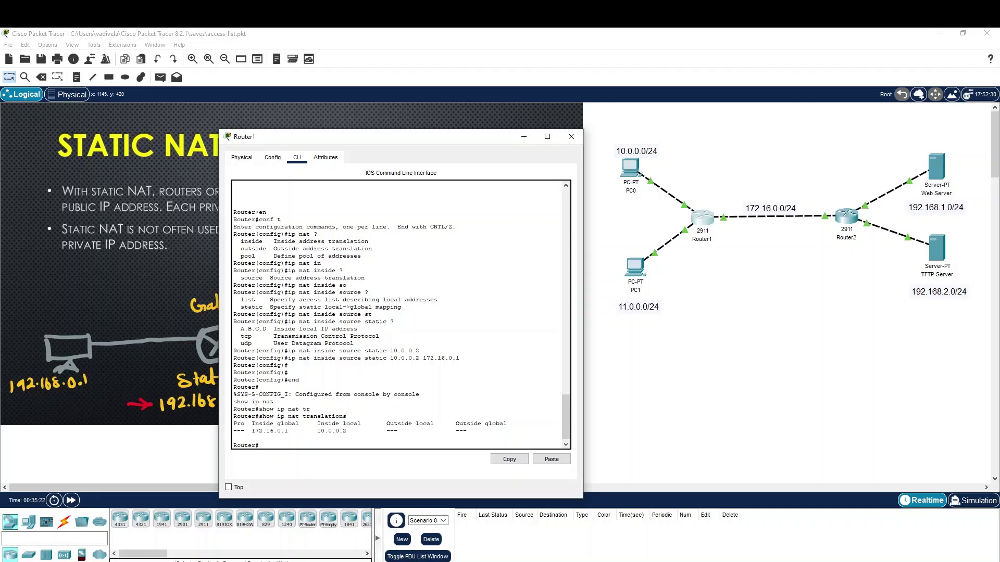
{"action": "left_click_drag", "start_coordinate": [247, 431], "coordinate": [314, 431]}
In global configuration, mark interface gi0/0 as 'ip nat outside'.
{"action": "type", "text": "conf t"}
{"action": "key", "text": "Return"}
{"action": "type", "text": "int "}
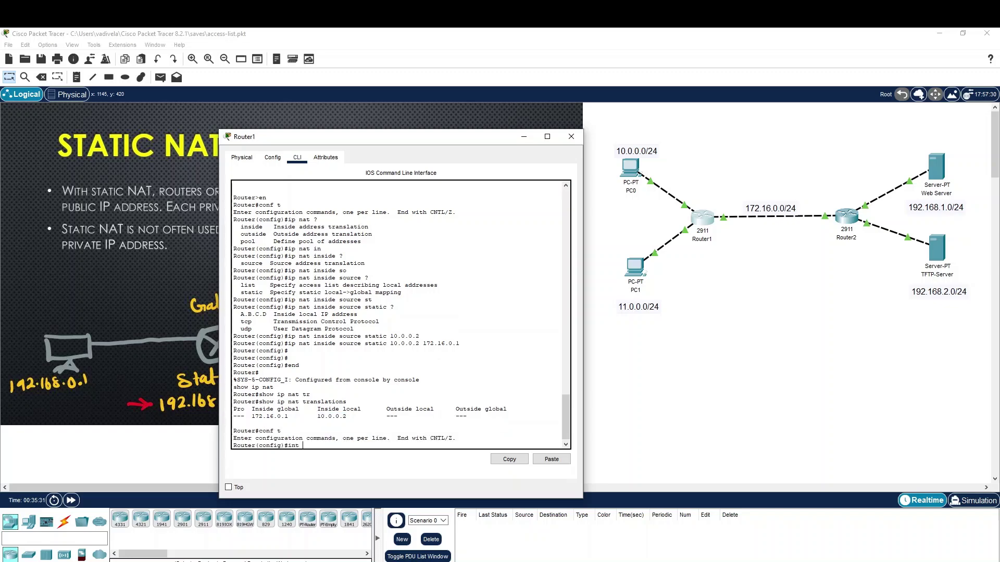
{"action": "type", "text": "gi0/0"}
{"action": "key", "text": "Return"}
{"action": "type", "text": "ip nat "}
{"action": "type", "text": "o"}
{"action": "key", "text": "Tab"}
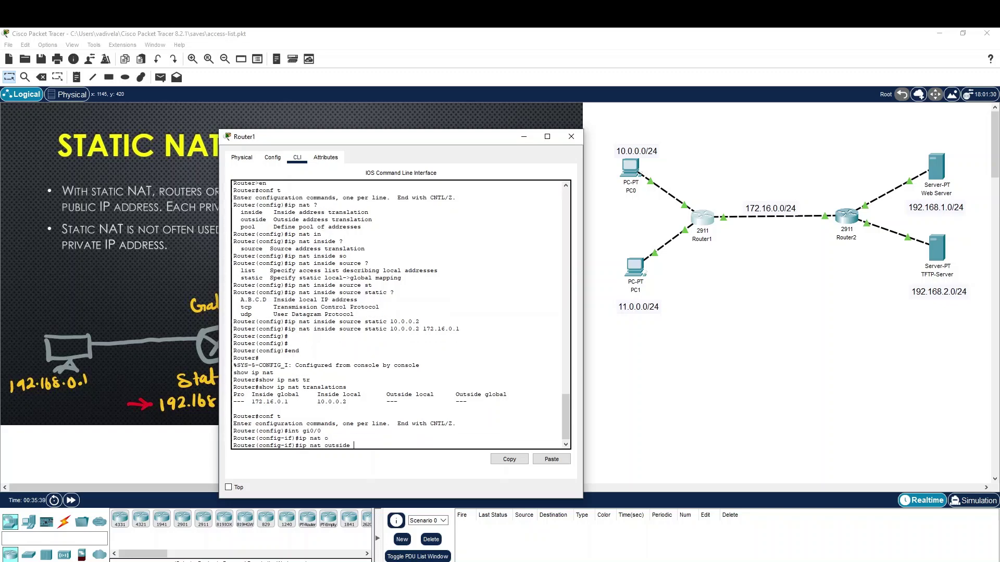
{"action": "key", "text": "Return"}
Mark interface gi0/1 as 'ip nat inside' and return to privileged mode with end.
{"action": "type", "text": "int gi"}
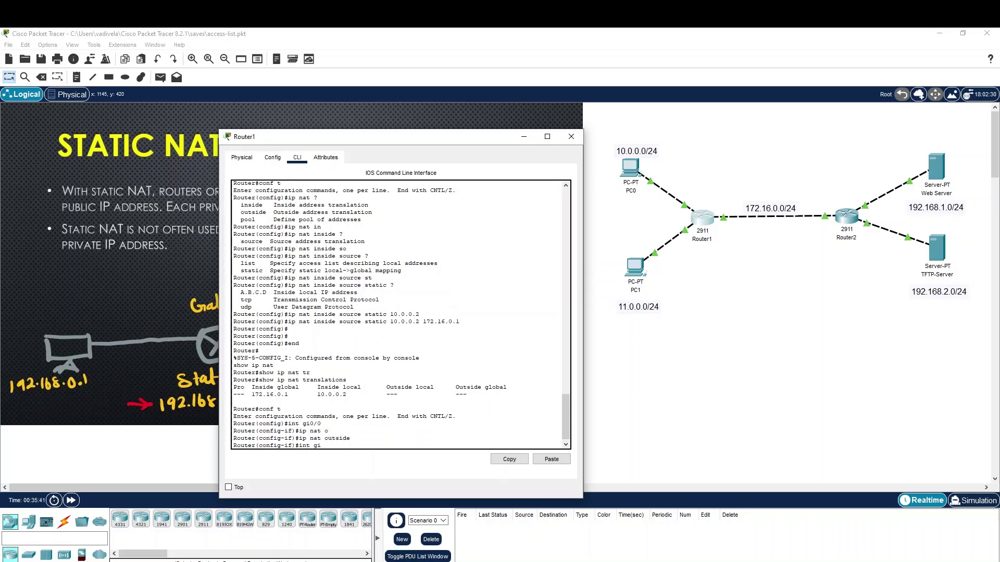
{"action": "key", "text": "Tab"}
{"action": "type", "text": "0/1"}
{"action": "key", "text": "Return"}
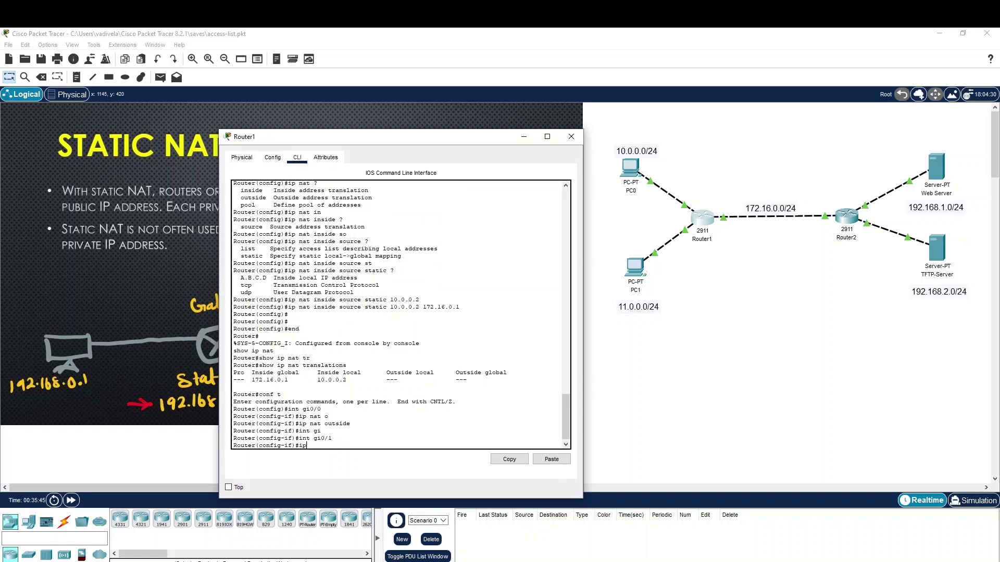
{"action": "type", "text": "ip nat in"}
{"action": "key", "text": "Tab"}
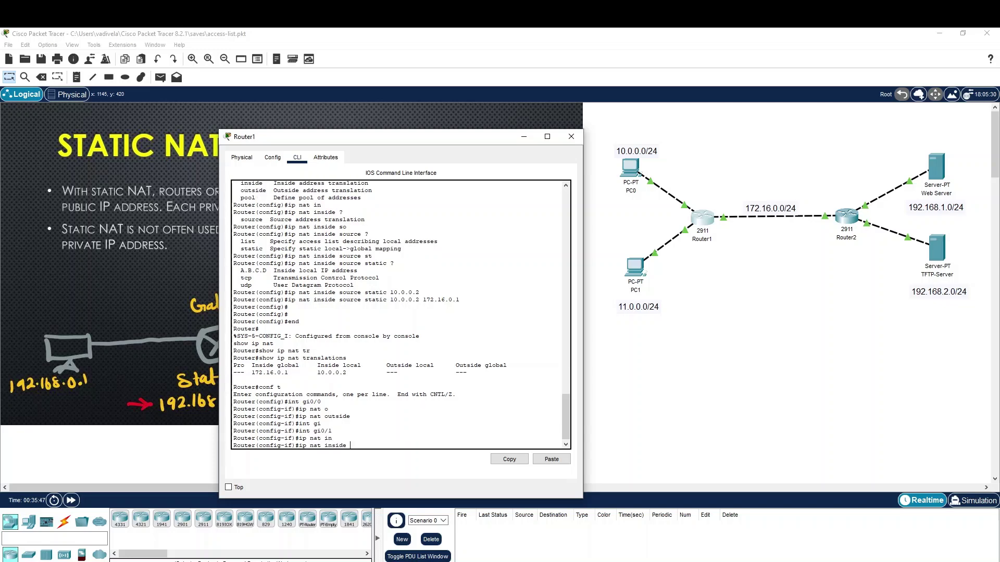
{"action": "key", "text": "Return"}
{"action": "type", "text": "end"}
{"action": "key", "text": "Return"}
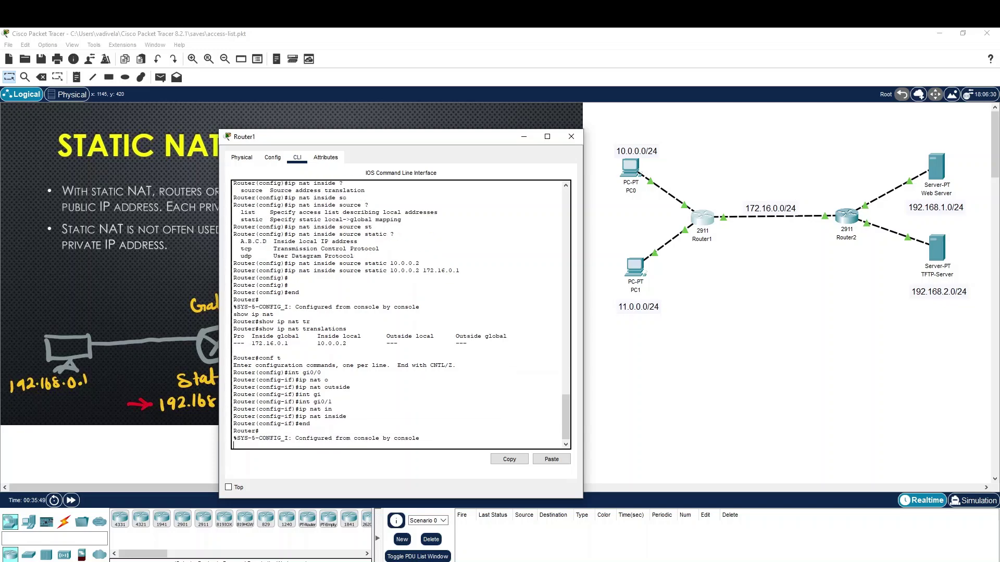
{"action": "key", "text": "Return"}
{"action": "key", "text": "Return"}
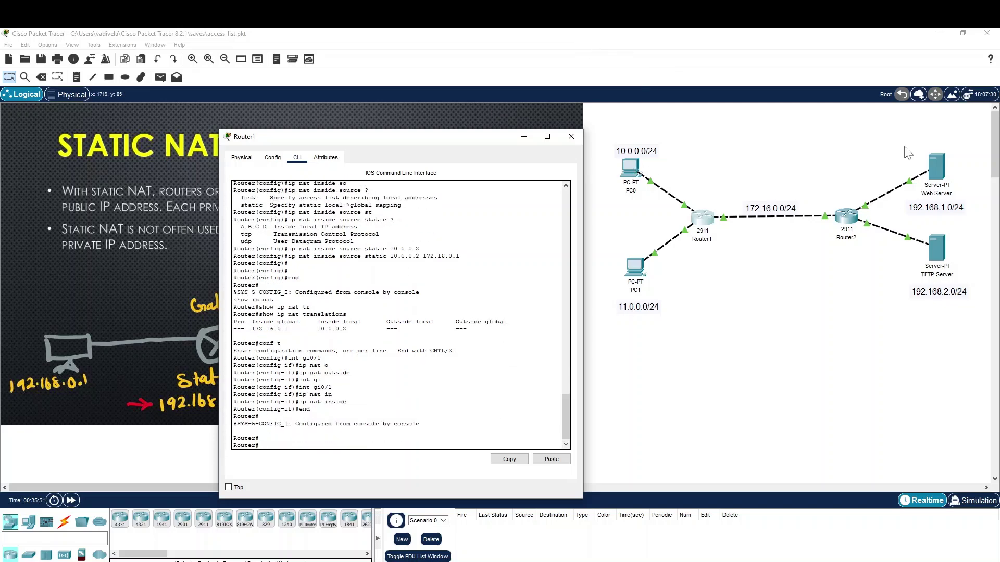
Ping 192.168.1.2 from PC0's Command Prompt.
{"action": "left_click", "coordinate": [630, 168]}
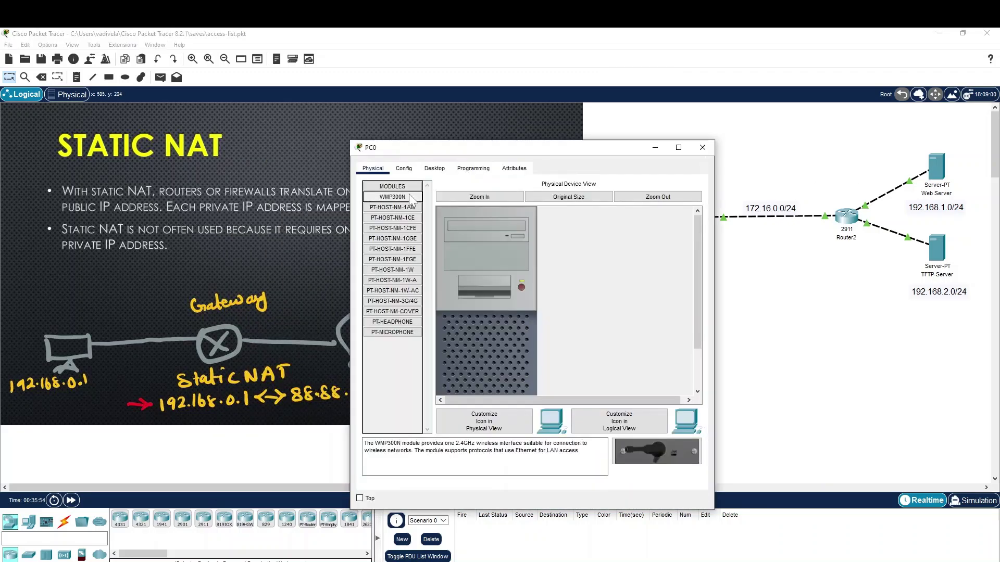
{"action": "left_click", "coordinate": [434, 168]}
{"action": "left_click", "coordinate": [478, 318]}
{"action": "left_click", "coordinate": [692, 189]}
{"action": "left_click", "coordinate": [613, 214]}
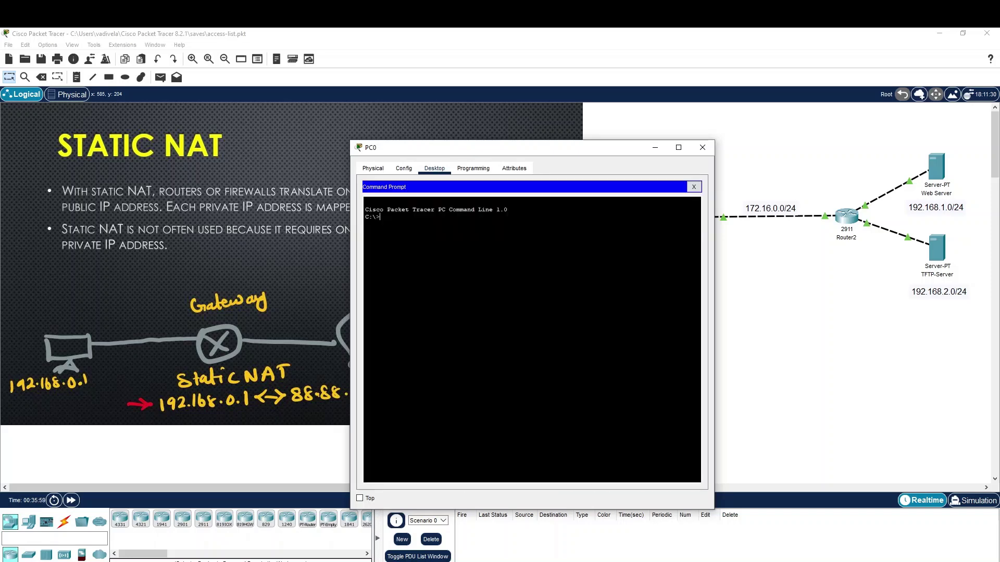
{"action": "type", "text": "ping 192.168.1."}
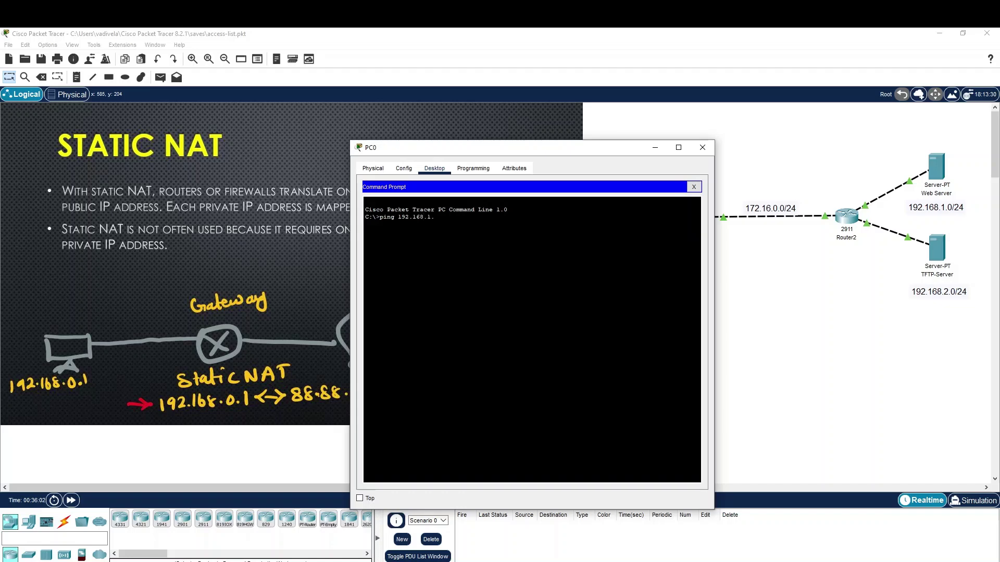
{"action": "type", "text": "2"}
{"action": "key", "text": "Return"}
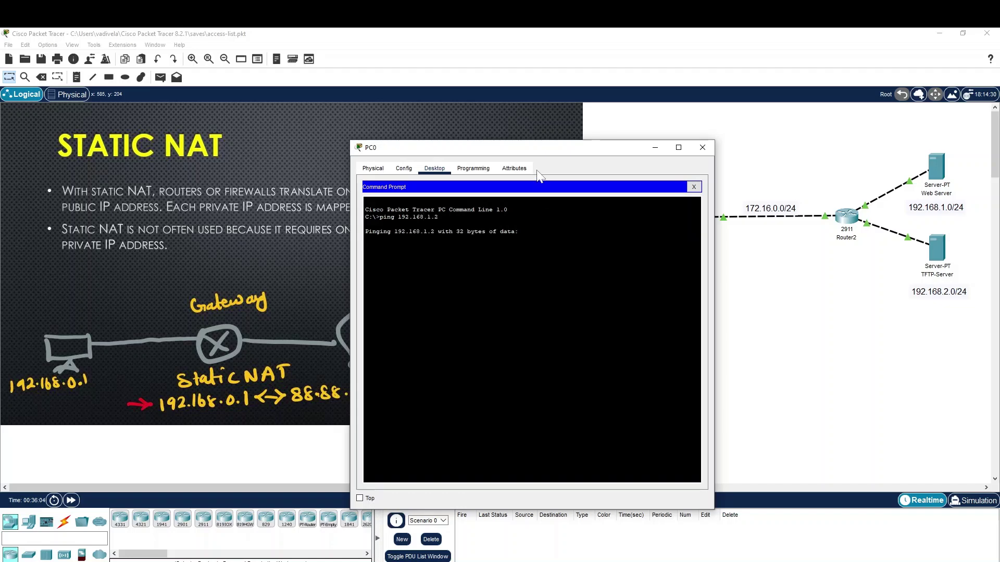
Arrange PC0's prompt and Router1's console side by side and begin typing 'show ip nat tr'.
{"action": "left_click_drag", "start_coordinate": [537, 149], "coordinate": [326, 117]}
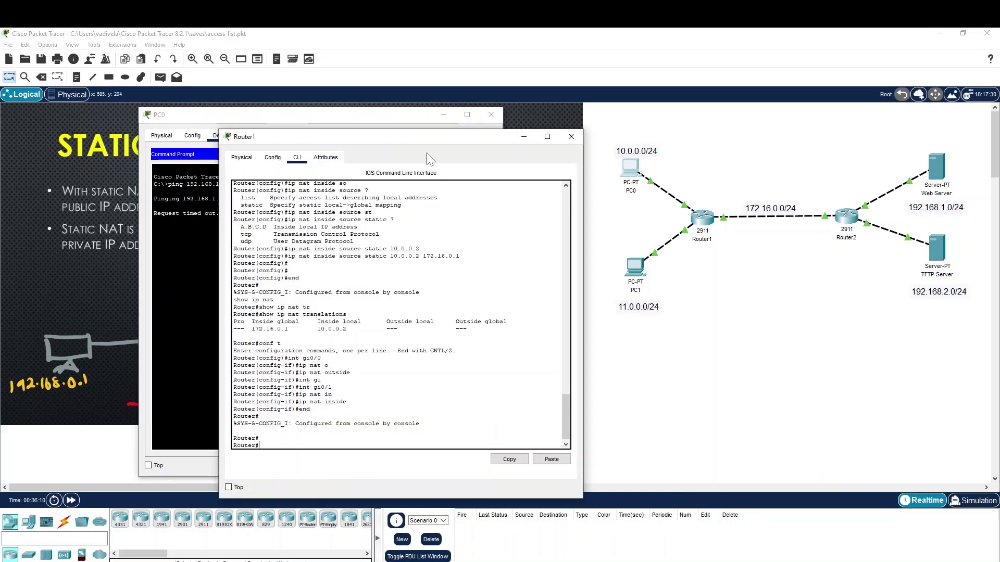
{"action": "left_click_drag", "start_coordinate": [361, 141], "coordinate": [549, 109]}
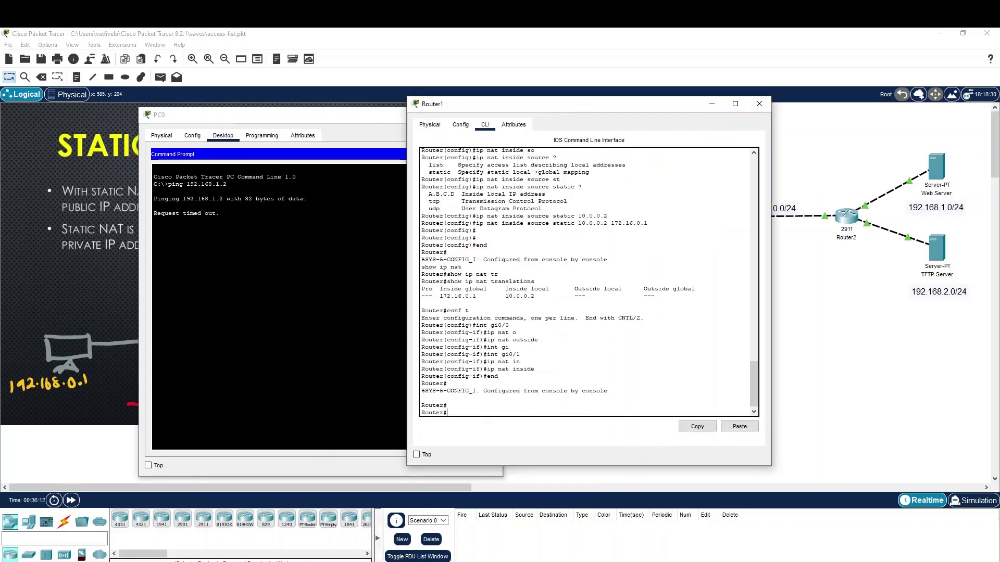
{"action": "type", "text": "show ip nat tr"}
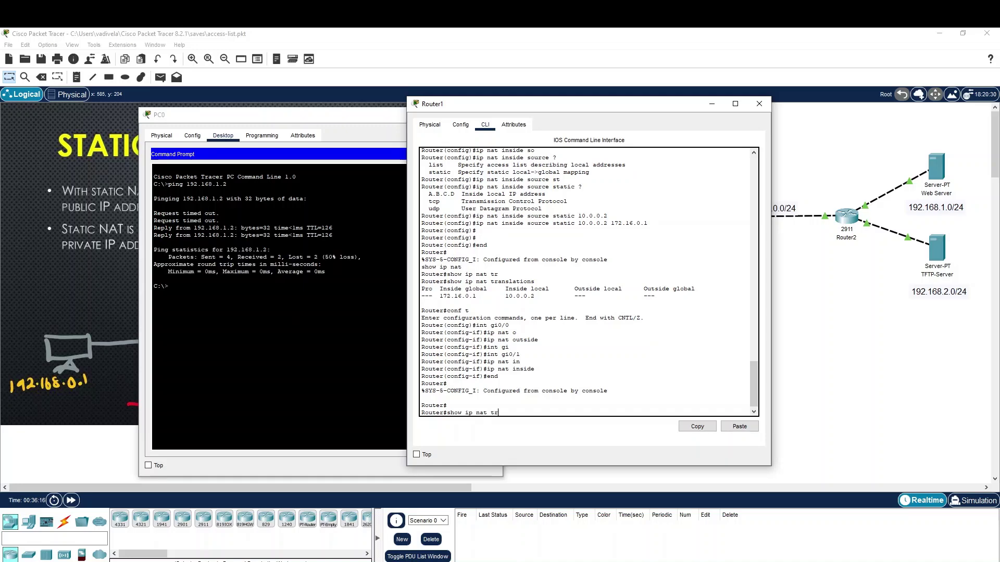
List Router1's NAT translations and highlight 10.0.0.2:1–4 mapped to 172.16.0.1:1–4.
{"action": "key", "text": "Tab"}
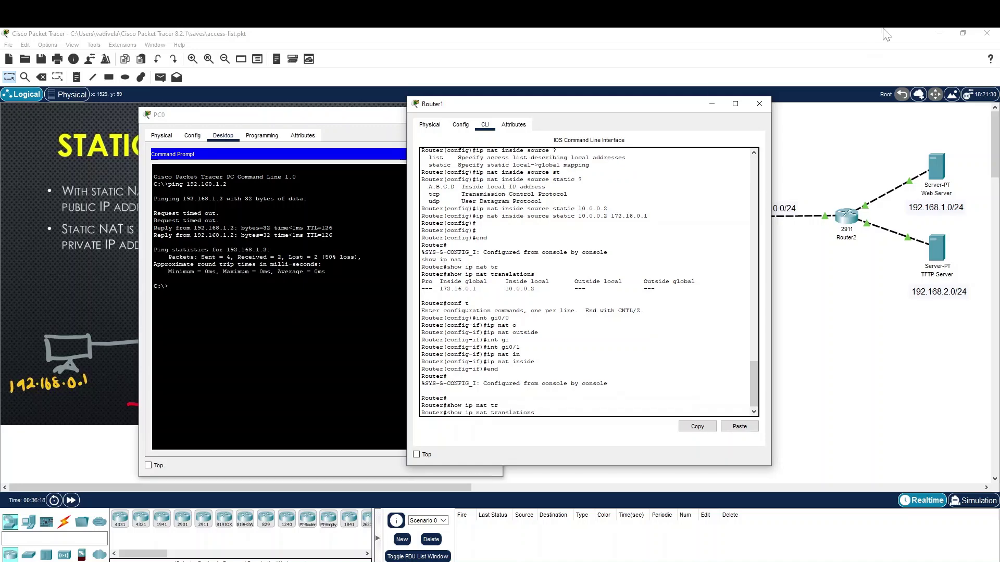
{"action": "left_click_drag", "start_coordinate": [523, 108], "coordinate": [635, 115]}
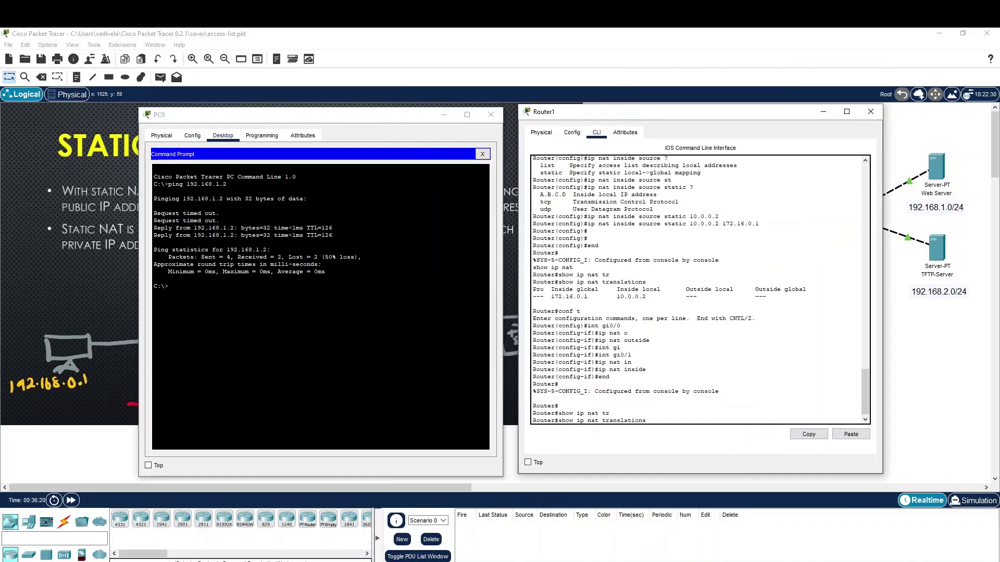
{"action": "key", "text": "Return"}
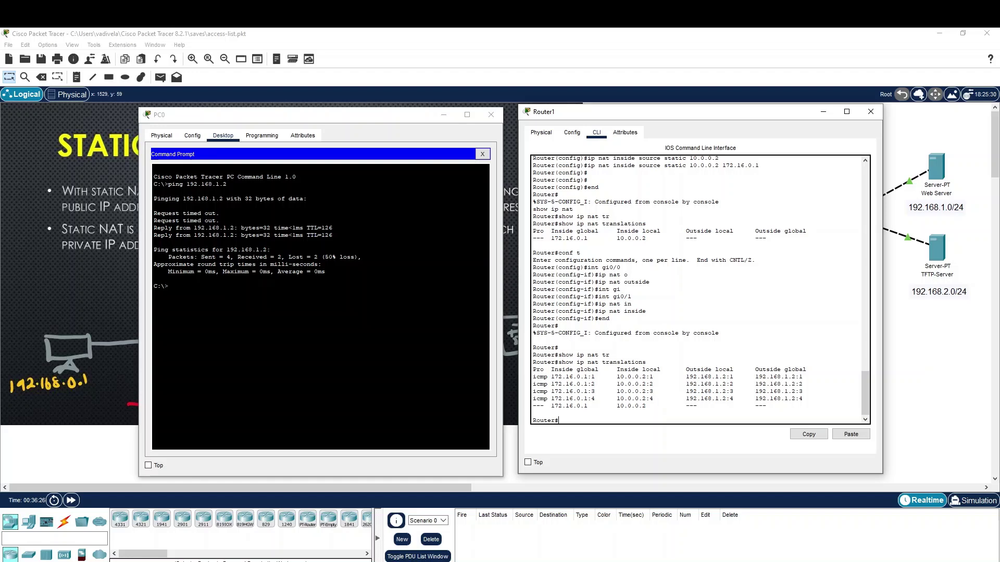
{"action": "left_click_drag", "start_coordinate": [616, 376], "coordinate": [653, 376]}
{"action": "left_click_drag", "start_coordinate": [548, 377], "coordinate": [596, 376]}
{"action": "left_click_drag", "start_coordinate": [657, 399], "coordinate": [616, 399]}
{"action": "left_click_drag", "start_coordinate": [543, 398], "coordinate": [596, 399]}
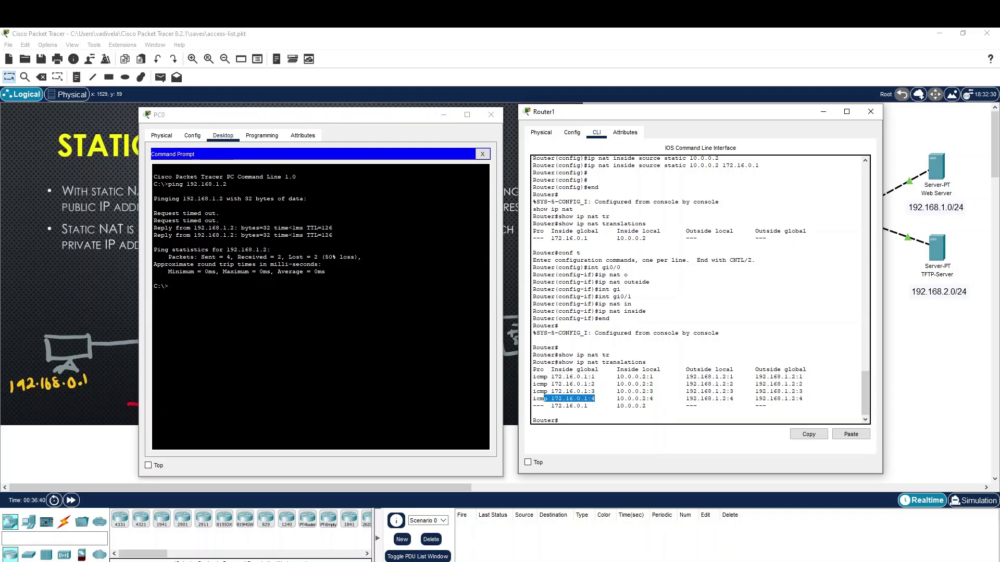
{"action": "left_click", "coordinate": [573, 399]}
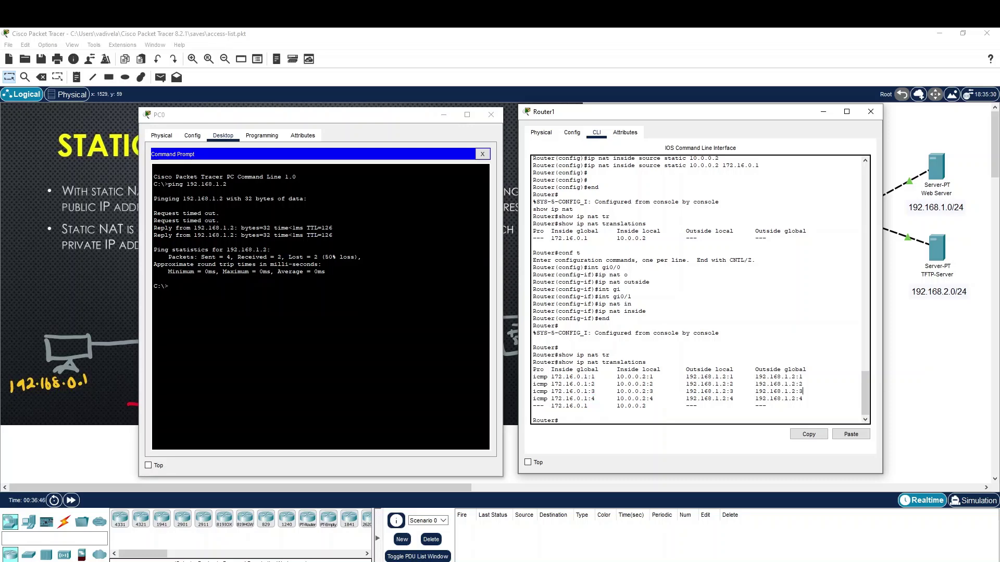
Turn on NAT debugging on Router1 with 'debug ip nat'.
{"action": "key", "text": "Return"}
{"action": "key", "text": "Return"}
{"action": "type", "text": "deb"}
{"action": "key", "text": "Tab"}
{"action": "type", "text": "ip n"}
{"action": "key", "text": "Tab"}
Clear all NAT translations on Router1 and recall the translations listing.
{"action": "key", "text": "Tab"}
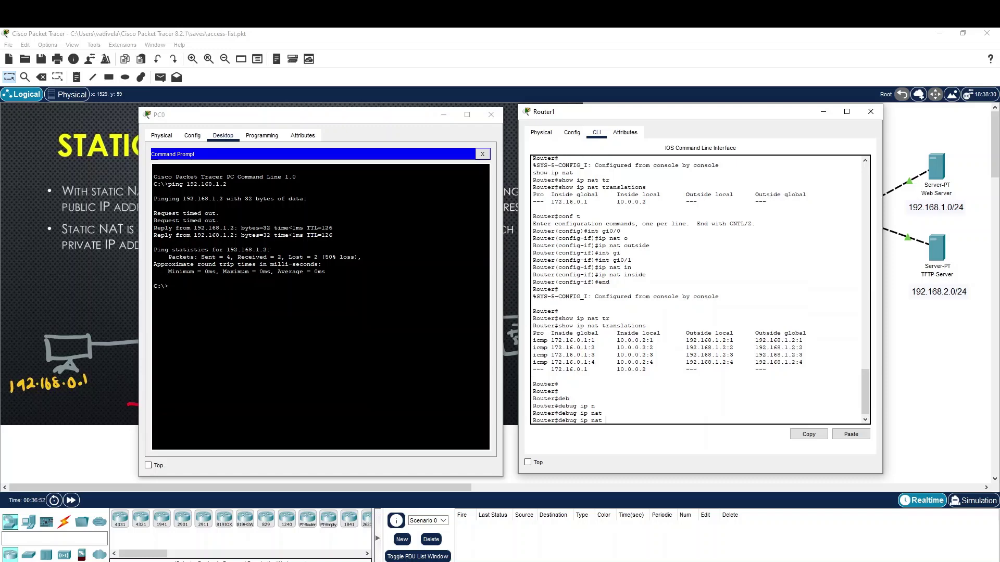
{"action": "type", "text": "?"}
{"action": "key", "text": "Return"}
{"action": "type", "text": "clea ip nat tr"}
{"action": "key", "text": "Tab"}
{"action": "key", "text": "Return"}
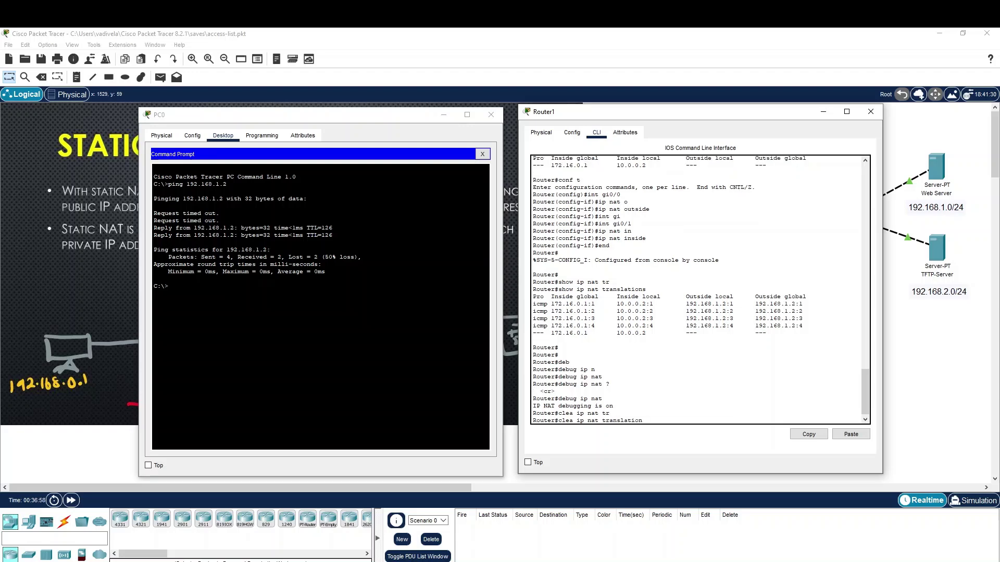
{"action": "key", "text": "Return"}
{"action": "key", "text": "Up"}
{"action": "key", "text": "Up"}
{"action": "key", "text": "Up"}
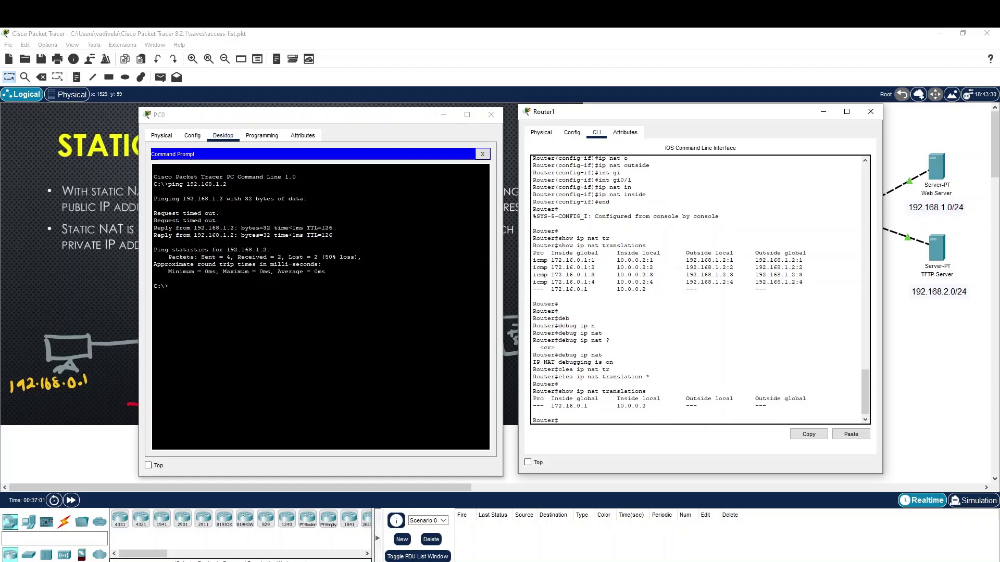
Re-ping 192.168.1.2 from PC0 and highlight the translated addresses in Router1's NAT debug output.
{"action": "left_click", "coordinate": [168, 286]}
{"action": "key", "text": "Up"}
{"action": "key", "text": "Return"}
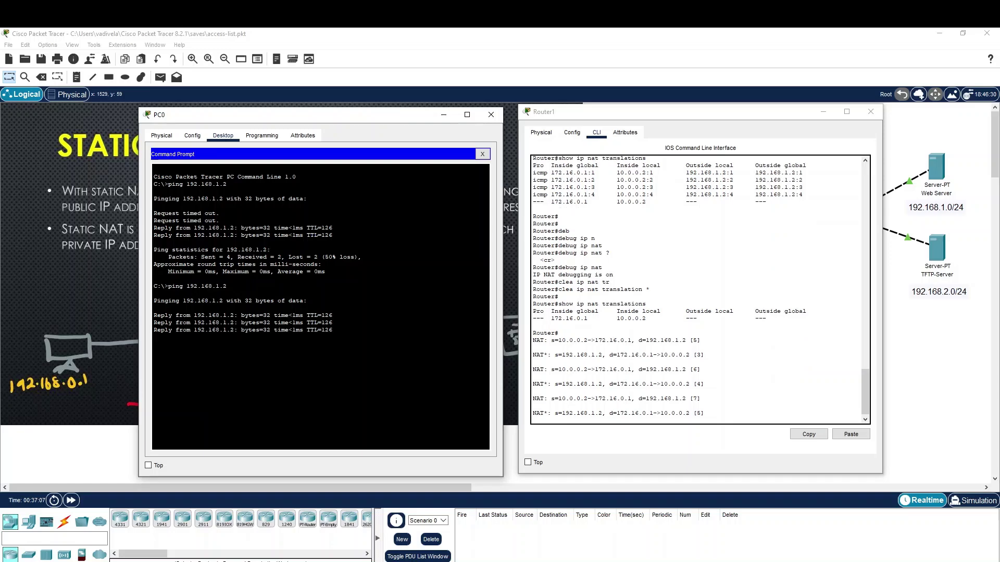
{"action": "key", "text": "alt+Tab"}
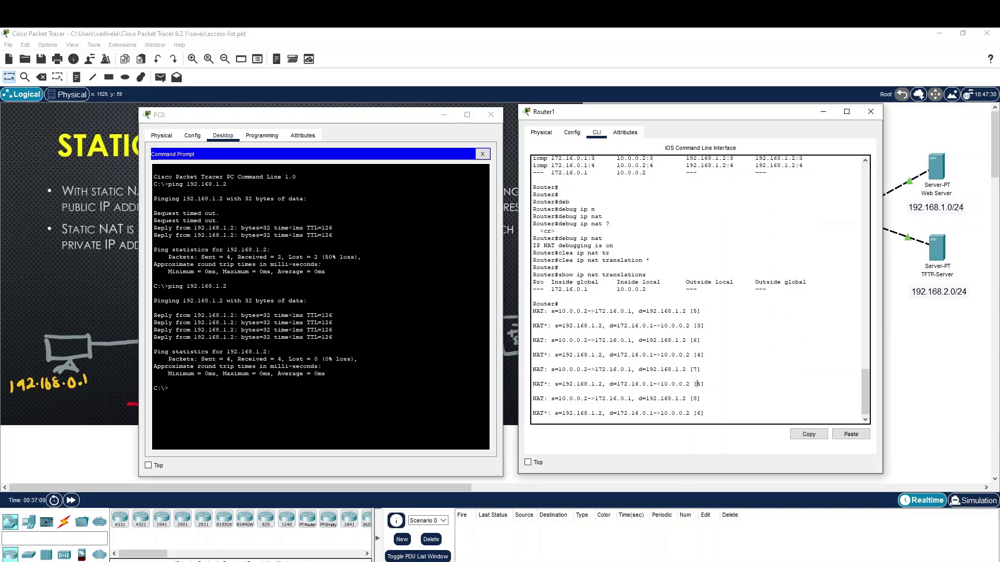
{"action": "key", "text": "Return"}
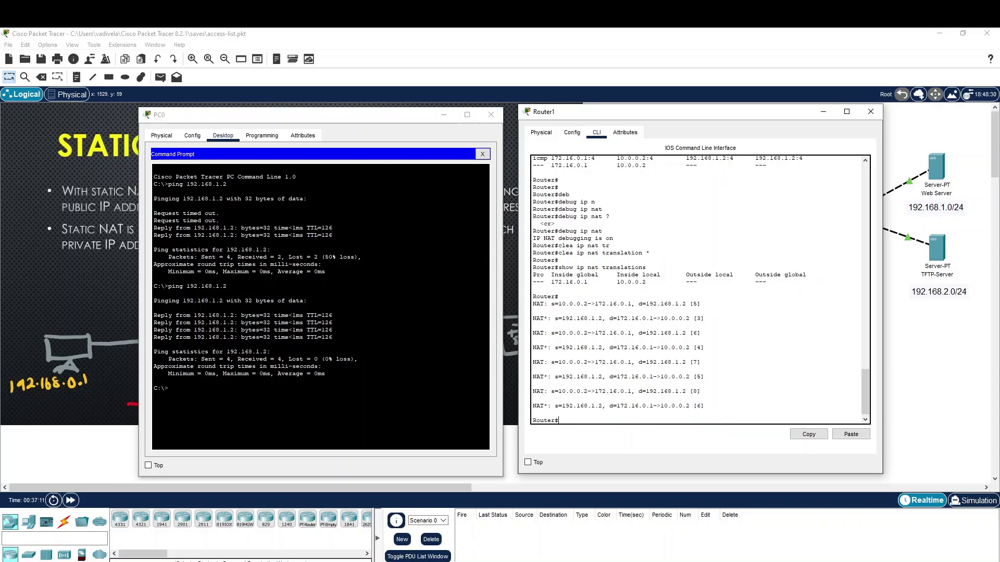
{"action": "left_click_drag", "start_coordinate": [558, 304], "coordinate": [701, 303]}
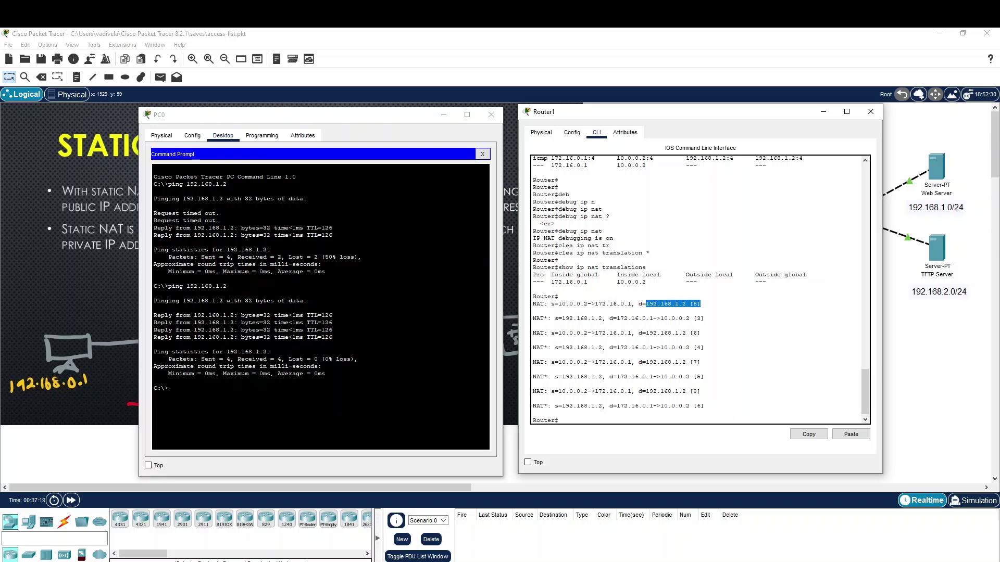
{"action": "left_click", "coordinate": [704, 319]}
{"action": "left_click_drag", "start_coordinate": [704, 318], "coordinate": [661, 319]}
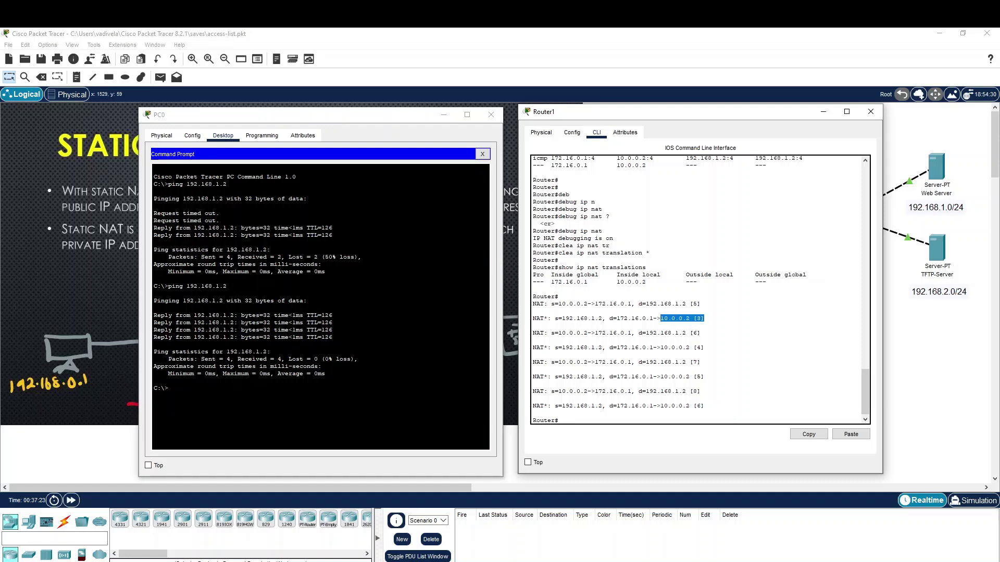
{"action": "left_click", "coordinate": [660, 318]}
{"action": "left_click_drag", "start_coordinate": [562, 318], "coordinate": [690, 318]}
List Router1's NAT translations again with 'show ip nat translations'.
{"action": "key", "text": "ctrl+c"}
{"action": "key", "text": "Return"}
{"action": "key", "text": "Return"}
{"action": "type", "text": "conf"}
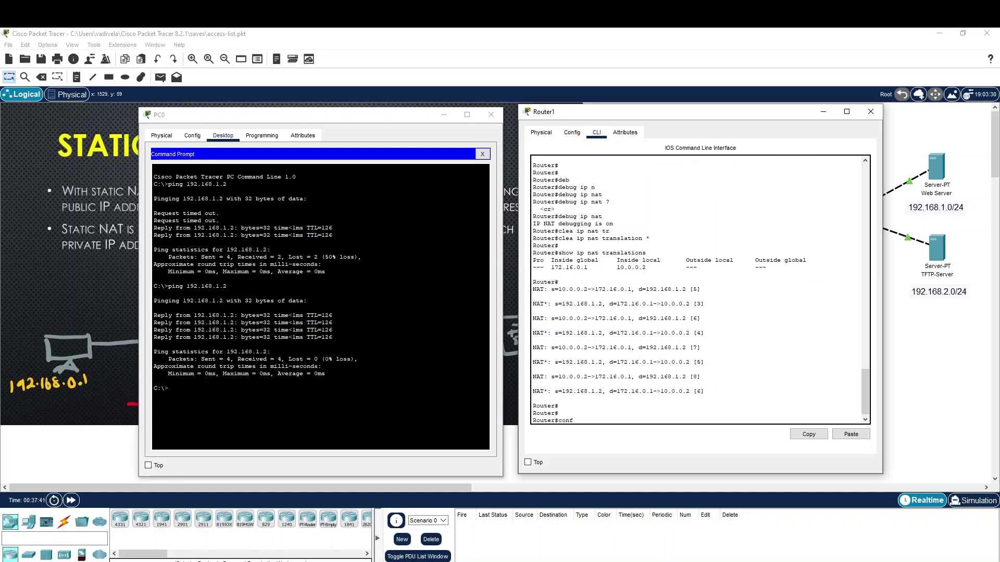
{"action": "key", "text": "BackSpace"}
{"action": "key", "text": "BackSpace"}
{"action": "key", "text": "BackSpace"}
{"action": "key", "text": "BackSpace"}
{"action": "key", "text": "BackSpace"}
{"action": "type", "text": "show ip nat tr"}
{"action": "key", "text": "Tab"}
{"action": "key", "text": "Return"}
In global configuration, compose 'ip nat outside source static 172.16.0.1 10.0.0.1' using ? help.
{"action": "key", "text": "Return"}
{"action": "key", "text": "Return"}
{"action": "type", "text": "conf t"}
{"action": "key", "text": "Return"}
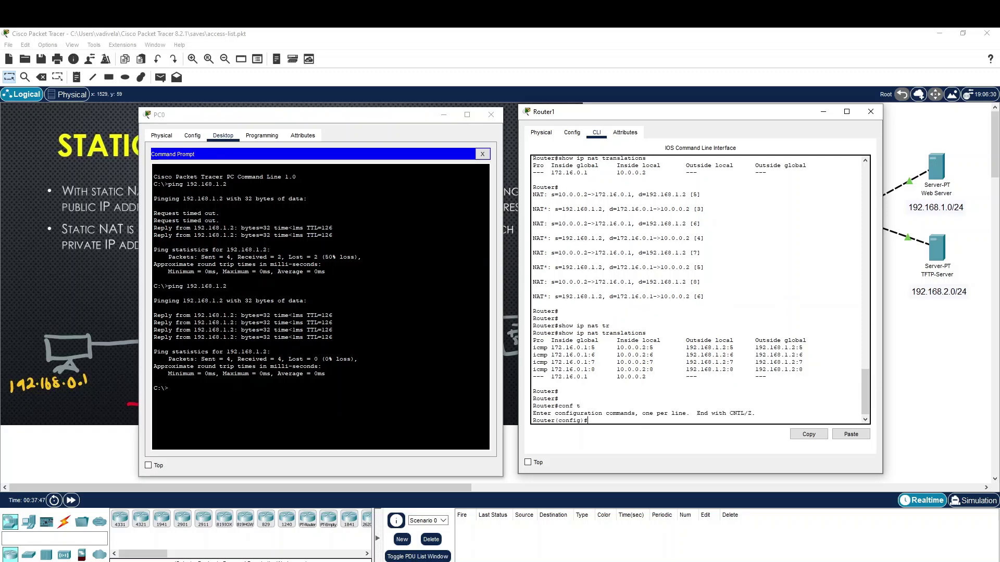
{"action": "type", "text": "ip nat ou"}
{"action": "key", "text": "Tab"}
{"action": "type", "text": "?"}
{"action": "type", "text": "so"}
{"action": "key", "text": "Tab"}
{"action": "key", "text": "Tab"}
{"action": "type", "text": "st"}
{"action": "key", "text": "Tab"}
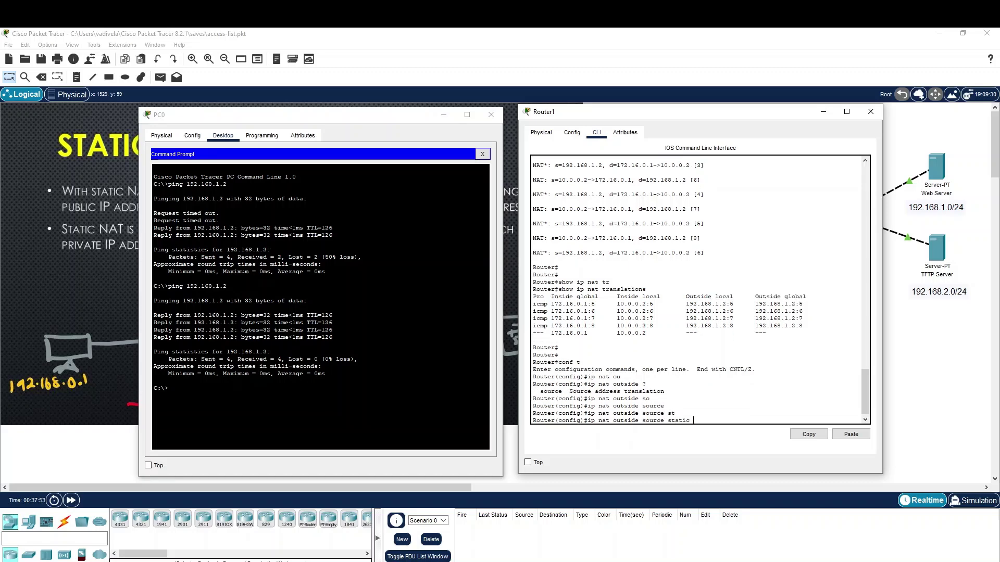
{"action": "type", "text": "?"}
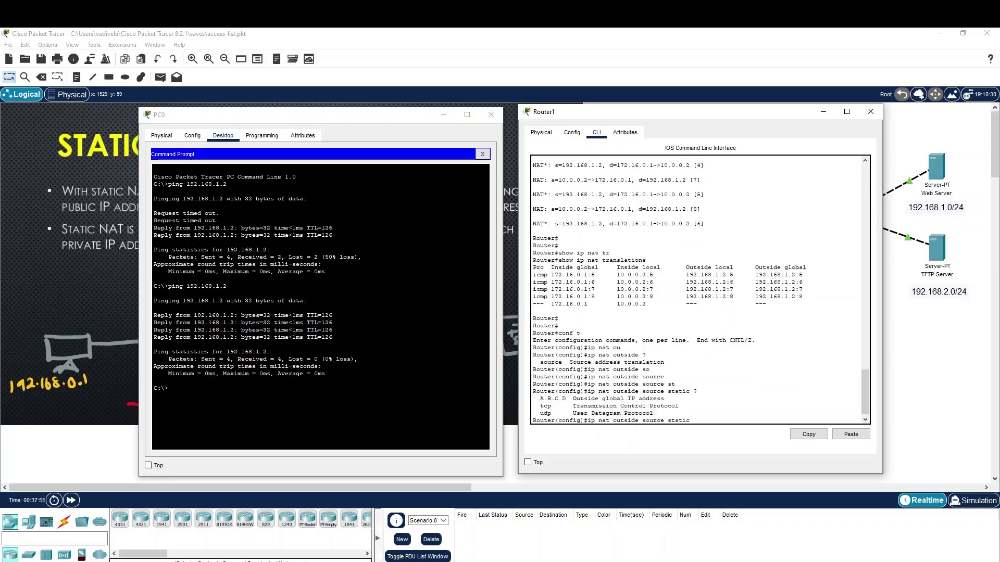
{"action": "type", "text": "172.16.0.1"}
{"action": "key", "text": "BackSpace"}
{"action": "key", "text": "BackSpace"}
{"action": "key", "text": "BackSpace"}
{"action": "key", "text": "BackSpace"}
{"action": "key", "text": "BackSpace"}
{"action": "key", "text": "BackSpace"}
{"action": "key", "text": "BackSpace"}
{"action": "key", "text": "BackSpace"}
{"action": "key", "text": "BackSpace"}
{"action": "key", "text": "BackSpace"}
{"action": "type", "text": "?"}
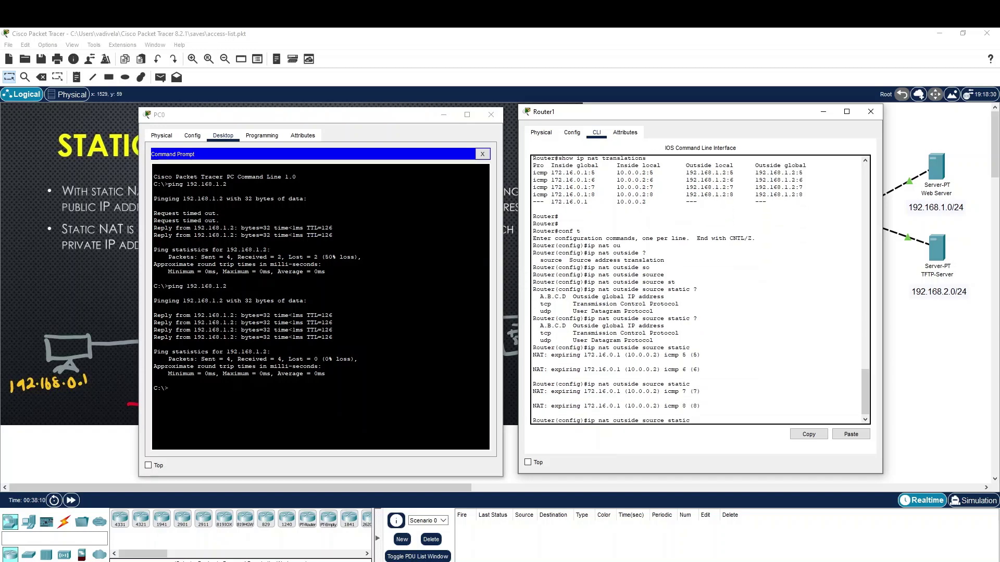
{"action": "type", "text": "72.16.0.1 10.0.0.1"}
Apply the outside static mapping 172.16.0.1 to 10.0.0.1 and exit configuration mode.
{"action": "key", "text": "Return"}
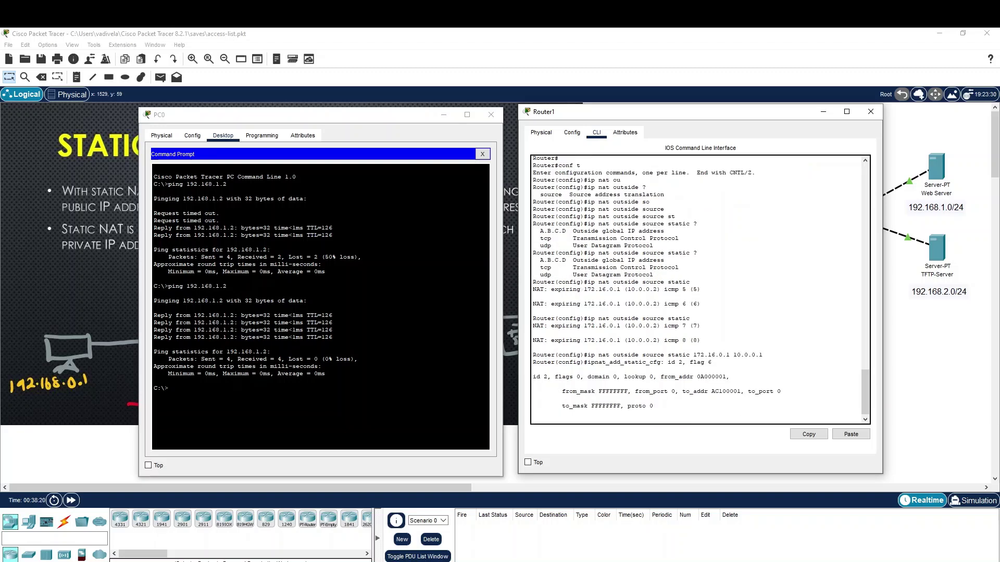
{"action": "key", "text": "Return"}
{"action": "key", "text": "Return"}
{"action": "key", "text": "Return"}
{"action": "type", "text": "end"}
{"action": "key", "text": "Return"}
Turn NAT debugging off with 'no debug ip nat' and type 'show run | in nat'.
{"action": "type", "text": "no debu"}
{"action": "key", "text": "Tab"}
{"action": "type", "text": "ip nat"}
{"action": "key", "text": "Return"}
{"action": "key", "text": "Return"}
{"action": "key", "text": "Return"}
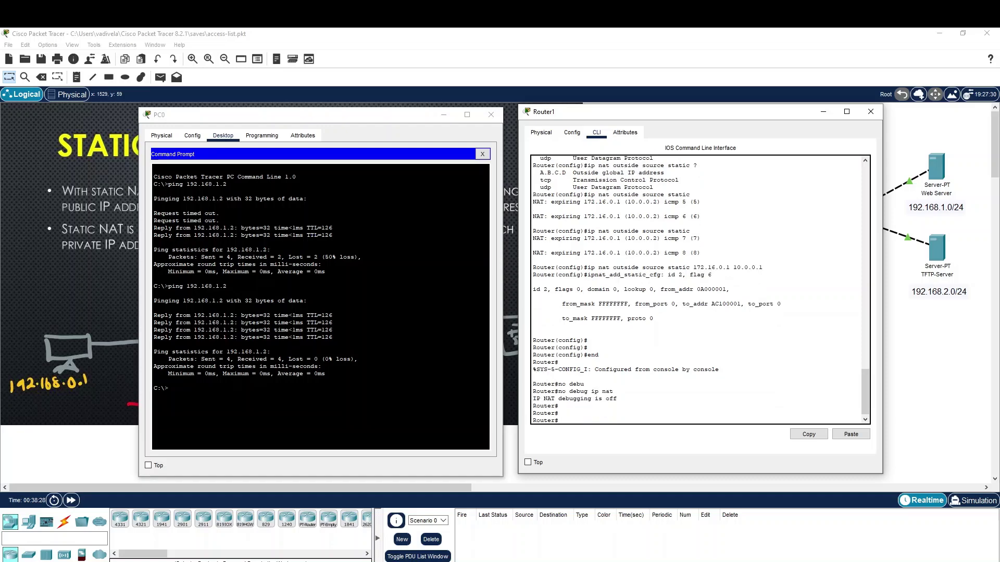
{"action": "type", "text": "conf t"}
{"action": "key", "text": "BackSpace"}
{"action": "key", "text": "BackSpace"}
{"action": "key", "text": "BackSpace"}
{"action": "key", "text": "BackSpace"}
{"action": "key", "text": "BackSpace"}
{"action": "key", "text": "BackSpace"}
{"action": "key", "text": "Return"}
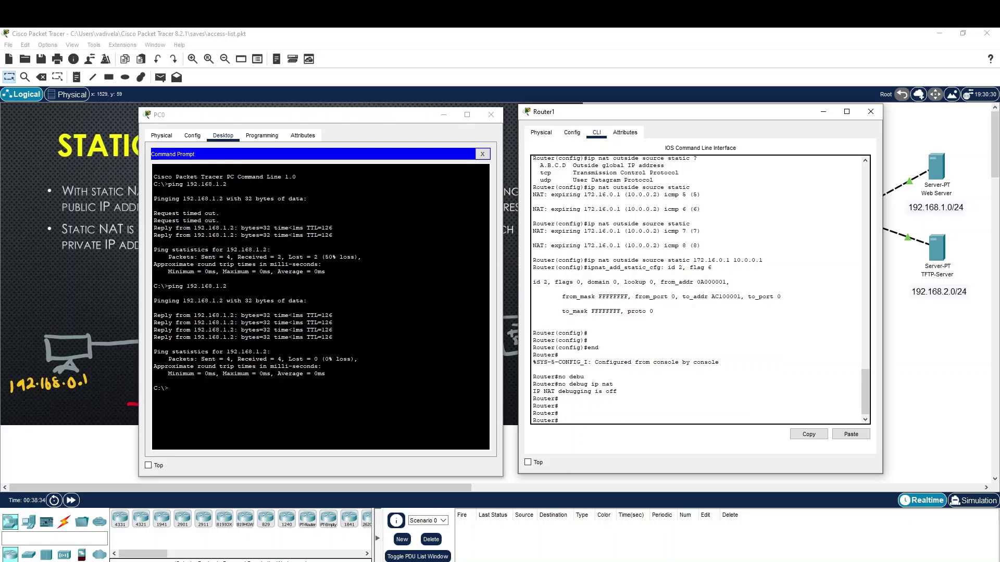
{"action": "type", "text": "show run | in nat"}
Show Router1's NAT config lines, highlight both static NAT entries, then close Router1 and PC0 windows.
{"action": "key", "text": "Return"}
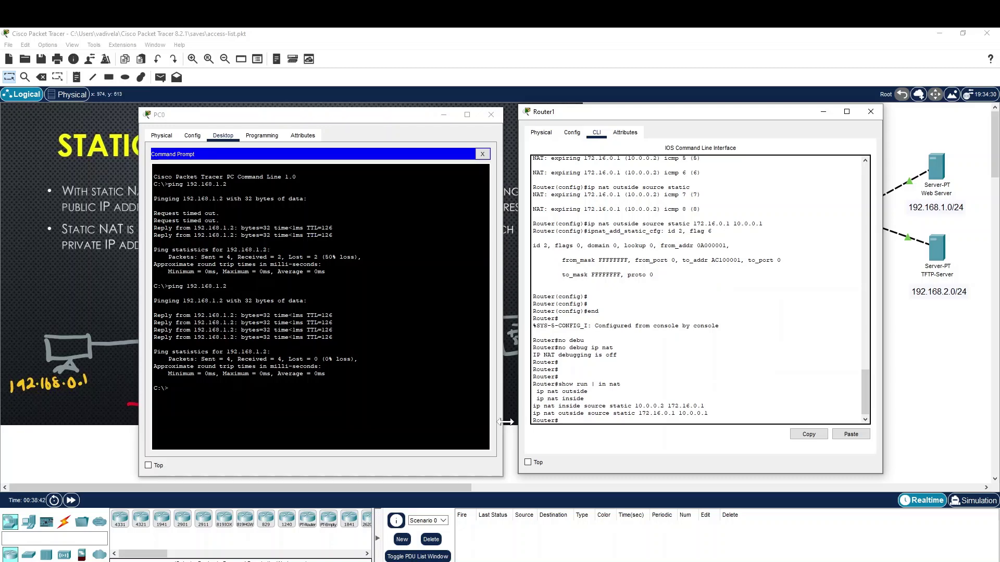
{"action": "mouse_move", "coordinate": [536, 406]}
{"action": "left_mouse_down"}
{"action": "mouse_move", "coordinate": [709, 405]}
{"action": "mouse_move", "coordinate": [532, 413]}
{"action": "left_mouse_up"}
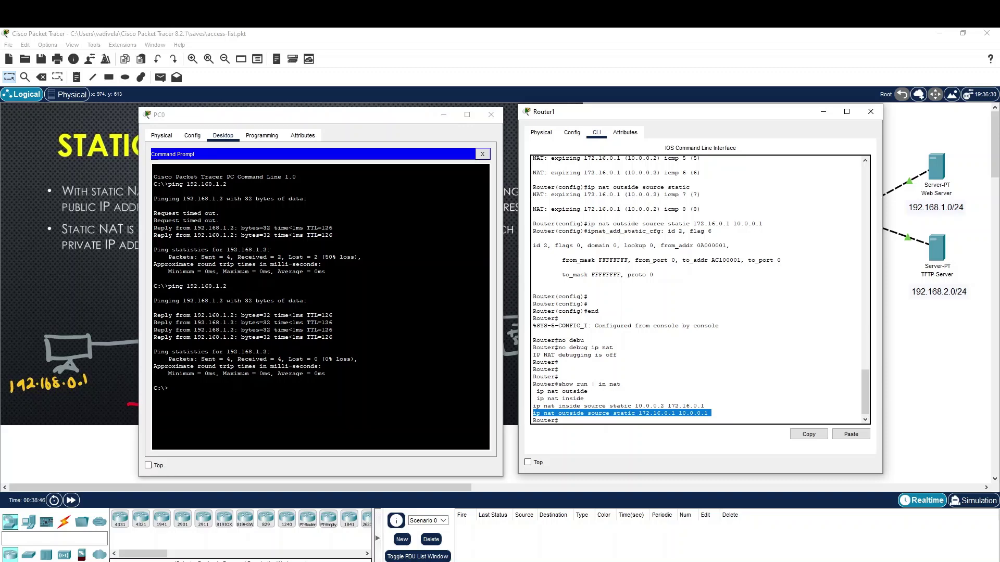
{"action": "key", "text": "ctrl+c"}
{"action": "left_click_drag", "start_coordinate": [567, 413], "coordinate": [711, 413]}
{"action": "key", "text": "ctrl+c"}
{"action": "left_click_drag", "start_coordinate": [704, 407], "coordinate": [523, 408]}
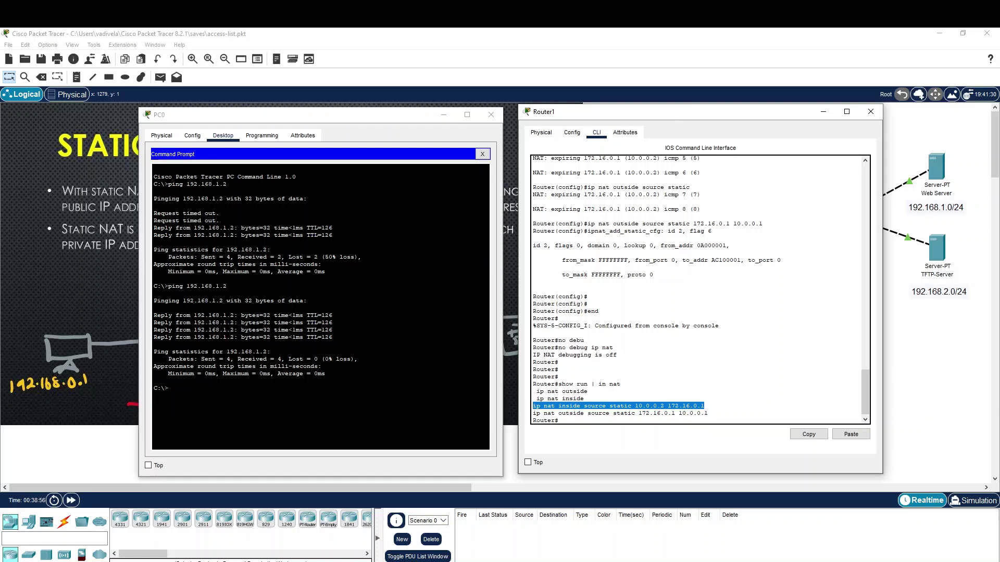
{"action": "key", "text": "ctrl+c"}
{"action": "left_click_drag", "start_coordinate": [533, 406], "coordinate": [708, 406]}
{"action": "key", "text": "ctrl+c"}
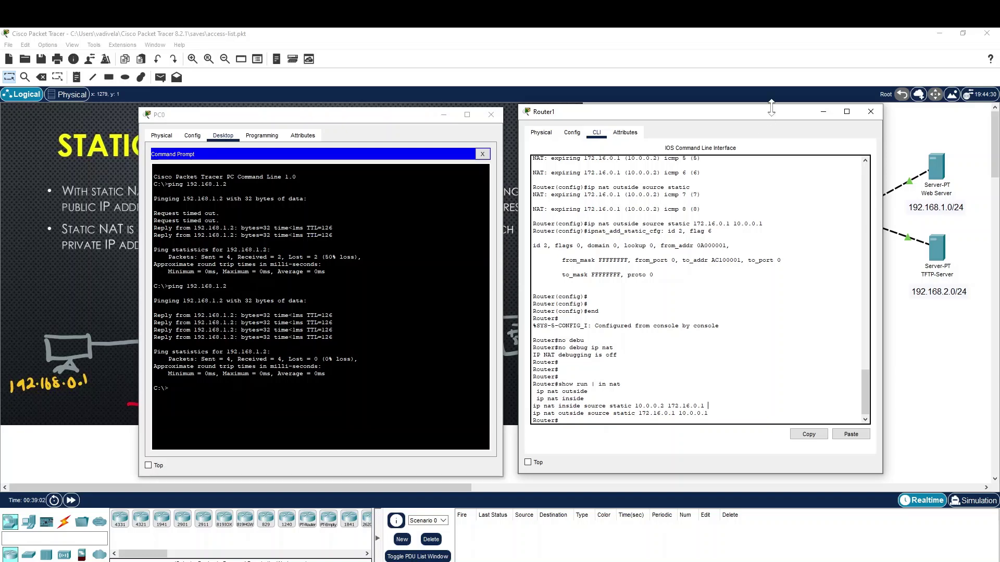
{"action": "left_click", "coordinate": [823, 113]}
{"action": "left_click", "coordinate": [445, 116]}
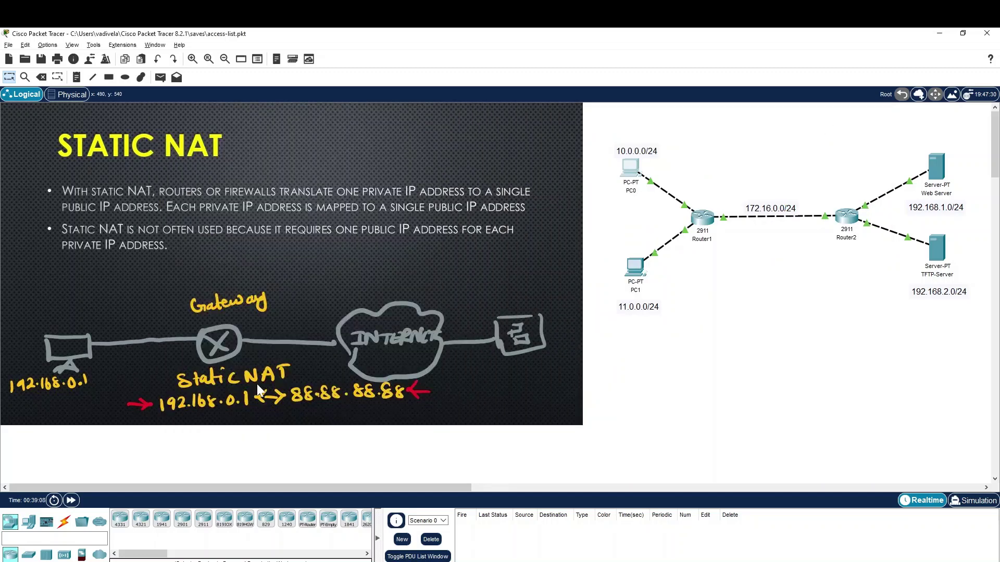